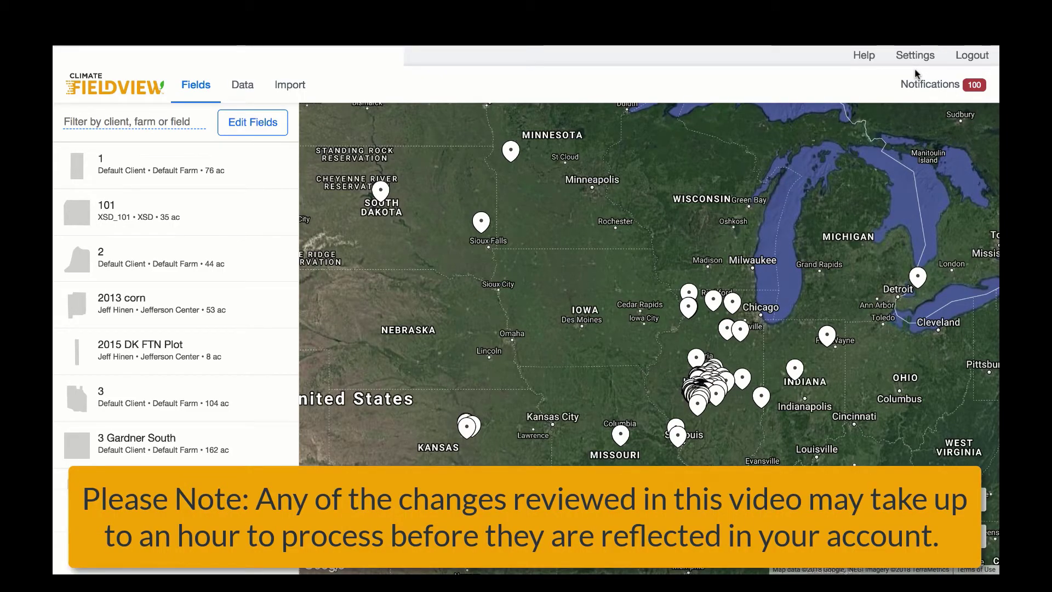
Step: Open the Settings menu to reveal the Fix Data option
left_click(923, 63)
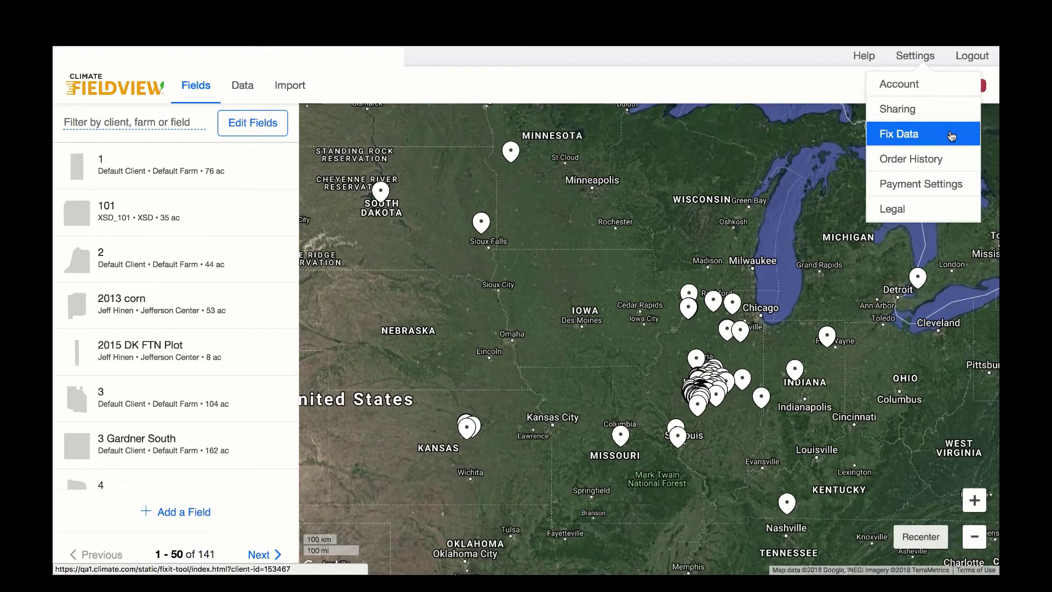
Step: In Fix Data, list 2015 planting files and select Pullen's soybean file
left_click(952, 136)
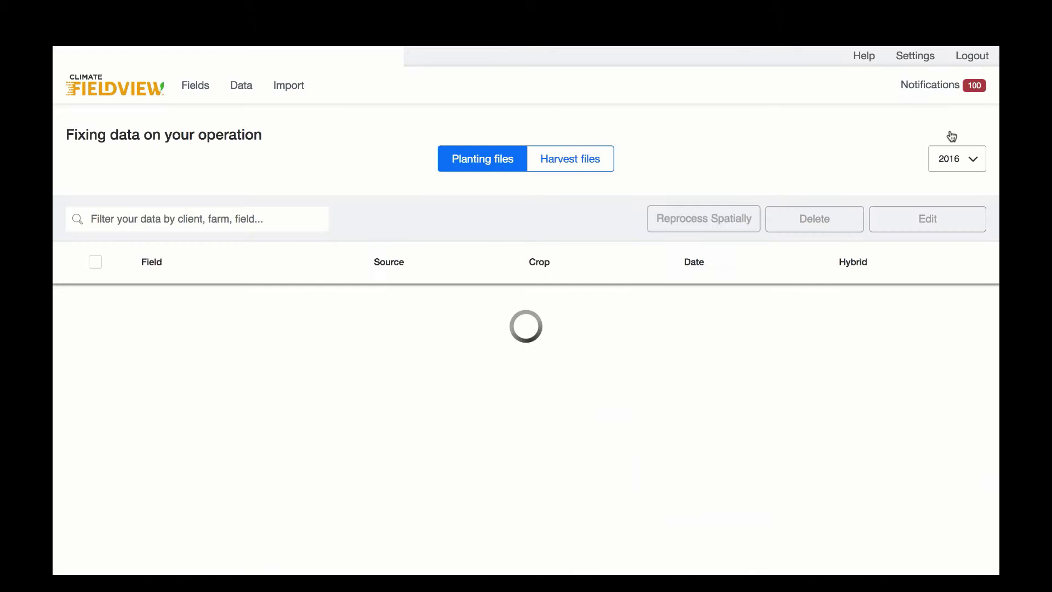
left_click(980, 162)
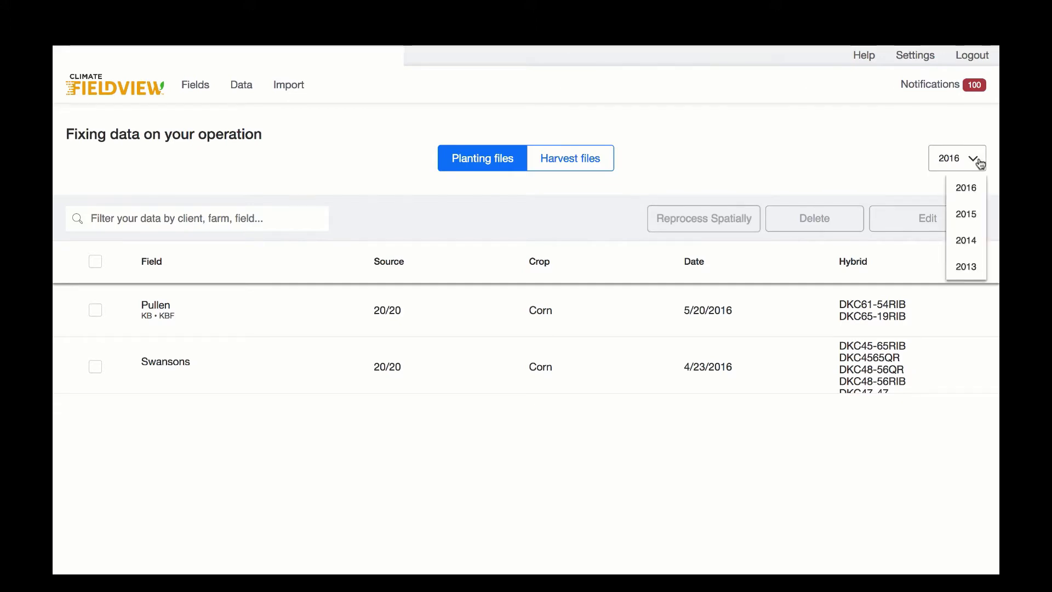
left_click(973, 218)
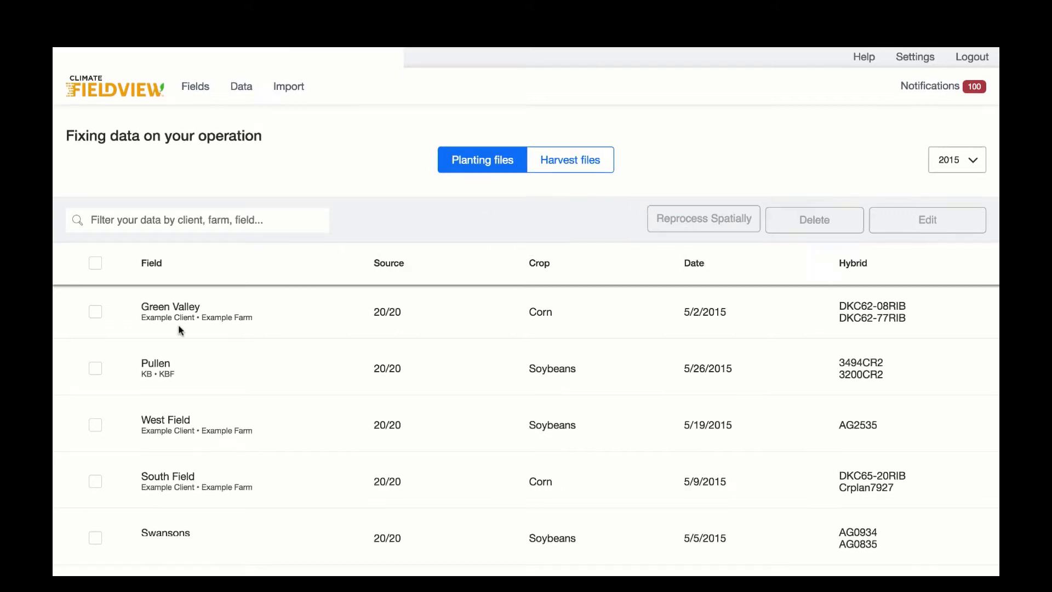
left_click(95, 376)
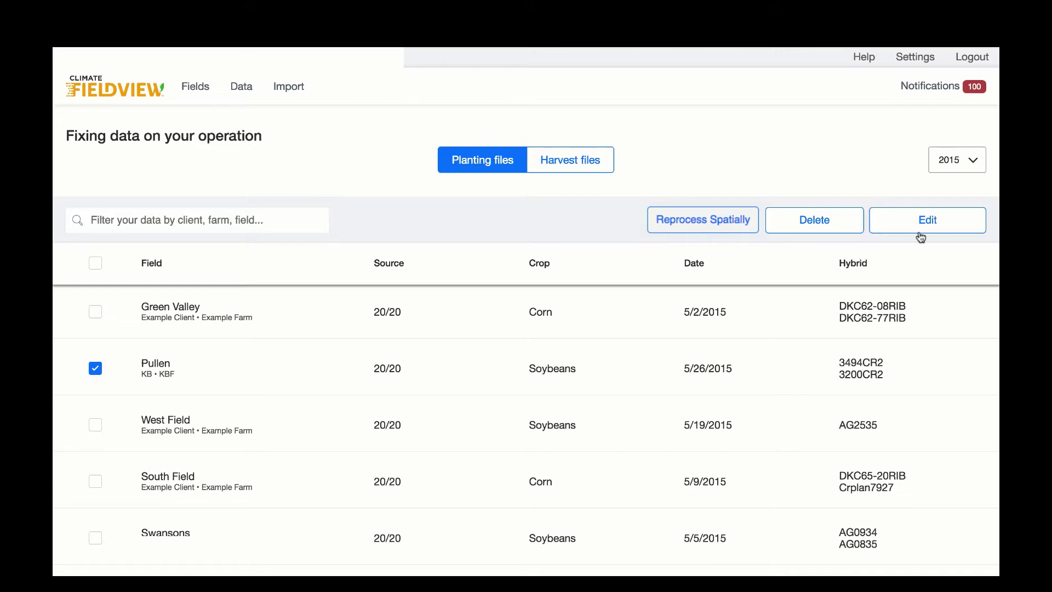
Step: Replace crop Soybeans with Corn on Pullen's 2015 planting file
left_click(911, 218)
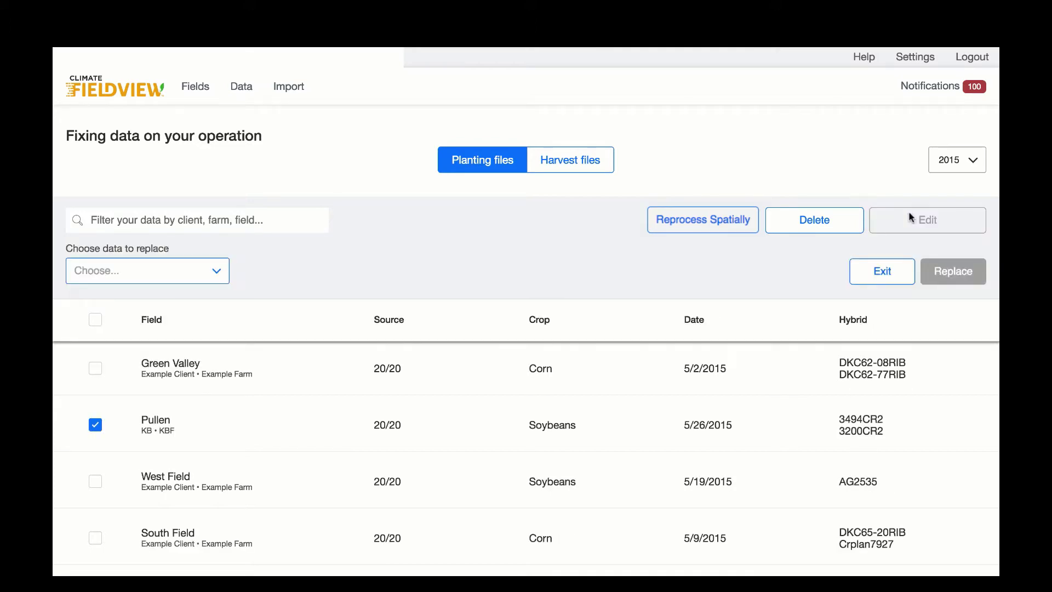
left_click(219, 270)
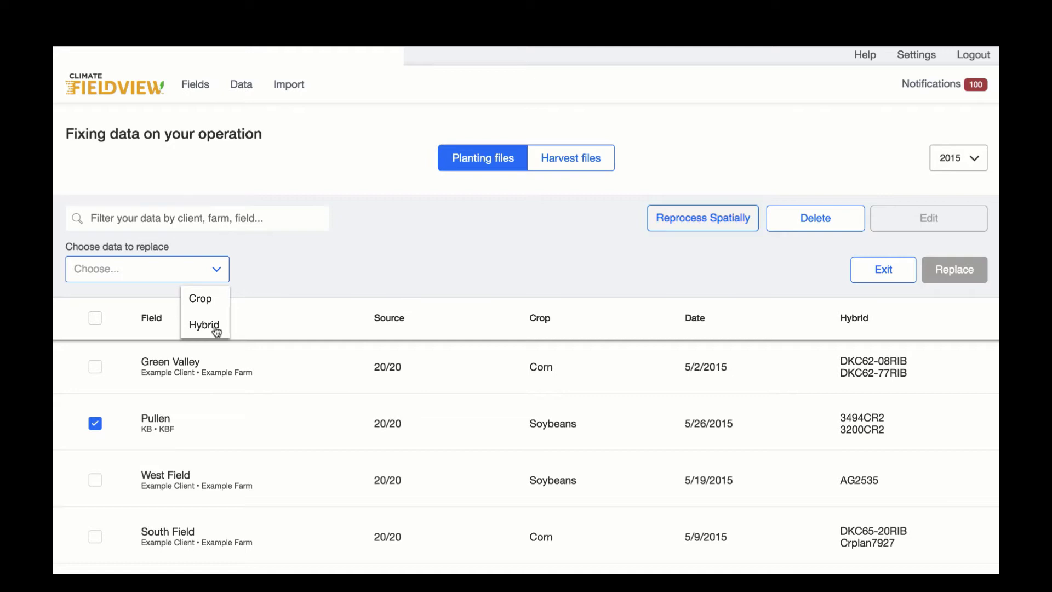
left_click(210, 303)
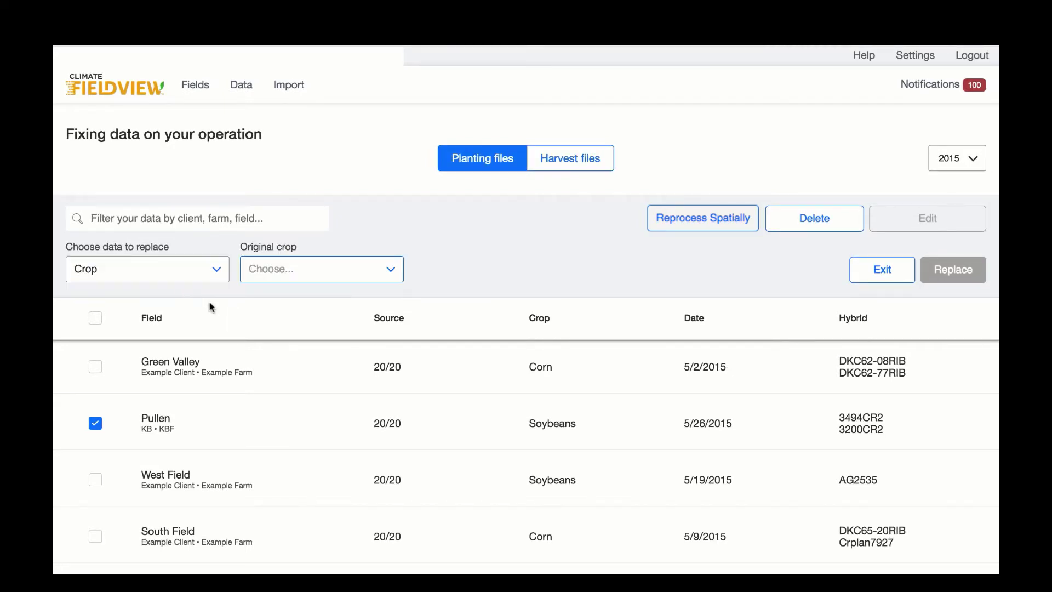
left_click(385, 272)
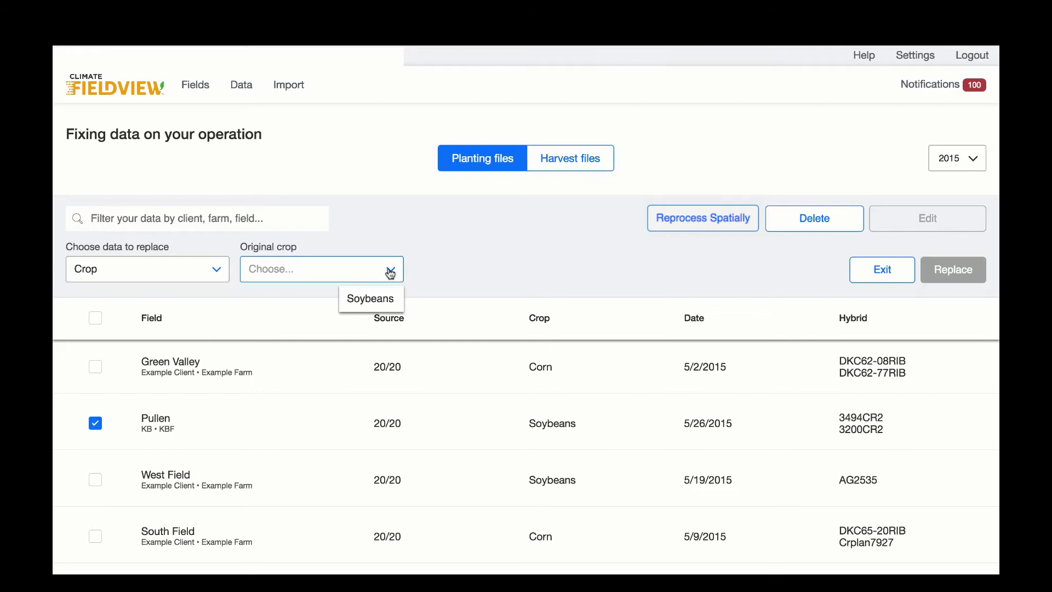
left_click(388, 299)
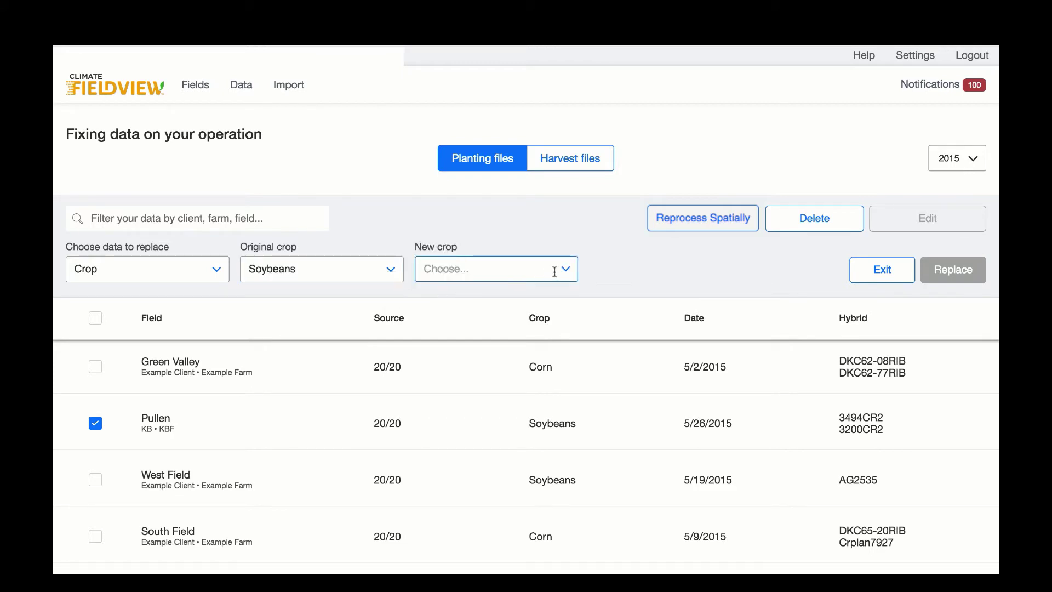
left_click(510, 269)
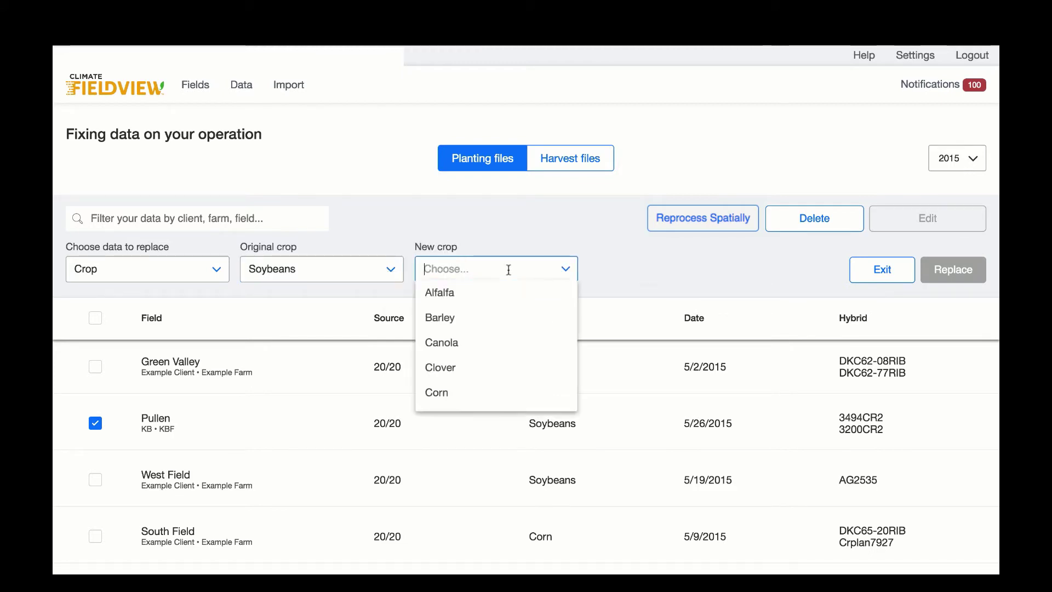
left_click(466, 393)
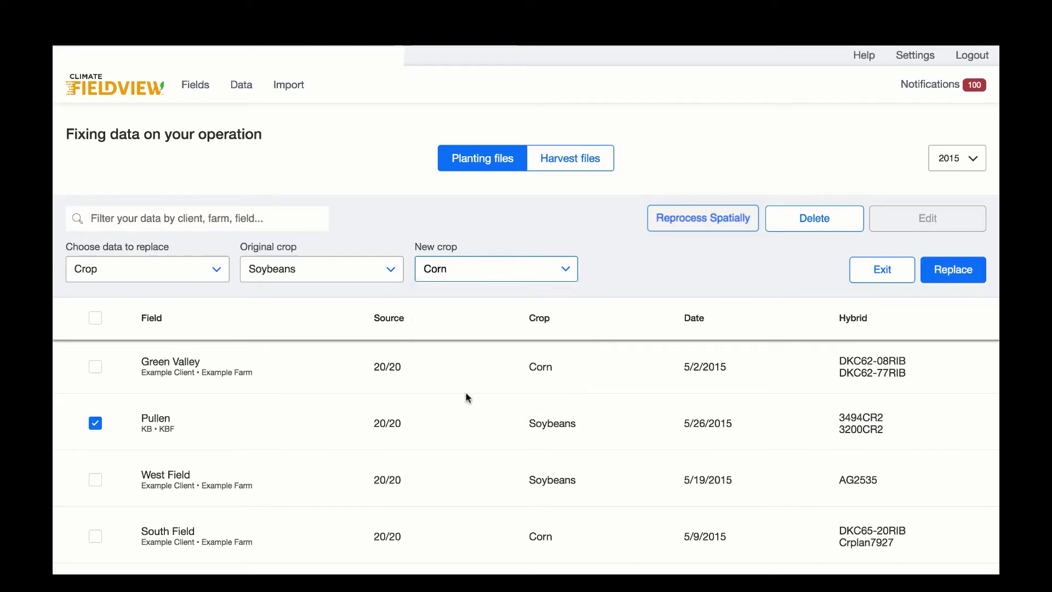
left_click(935, 280)
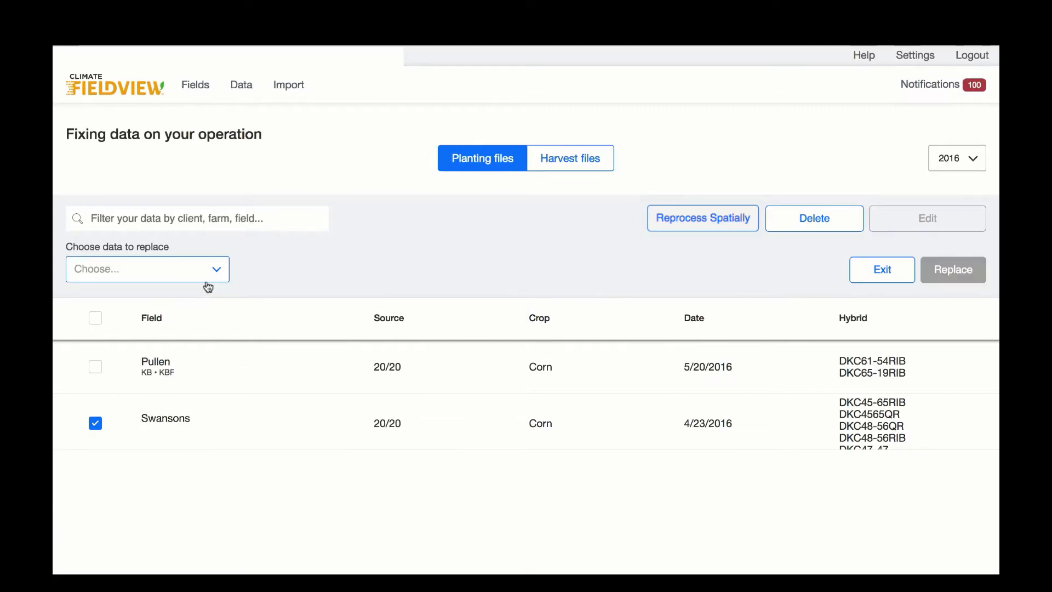
Step: Replace corn hybrid DKC45-65RIB with DKC40-84RIB and apply the change
left_click(216, 274)
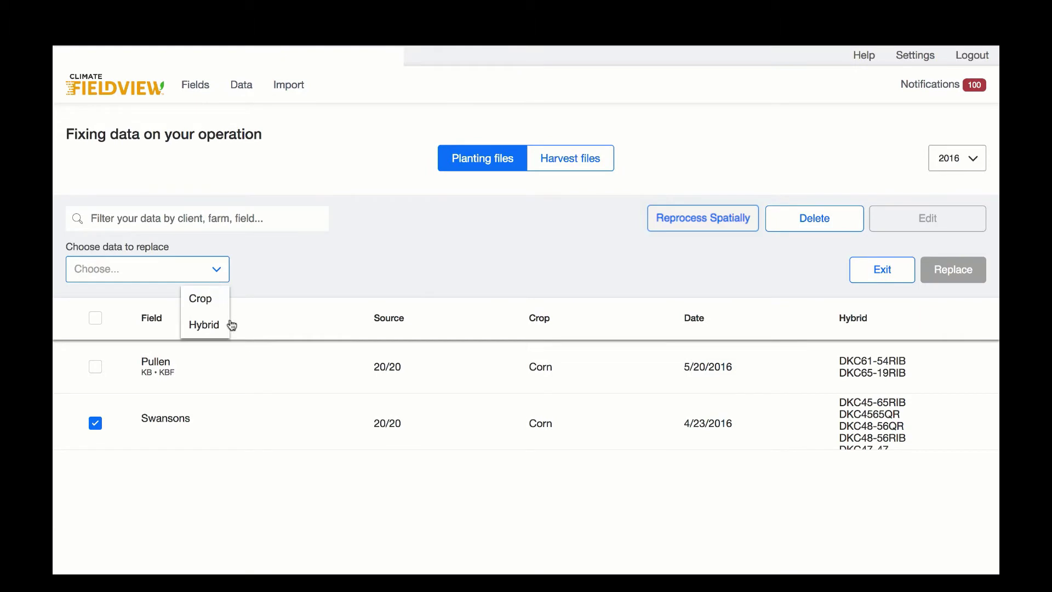
left_click(204, 325)
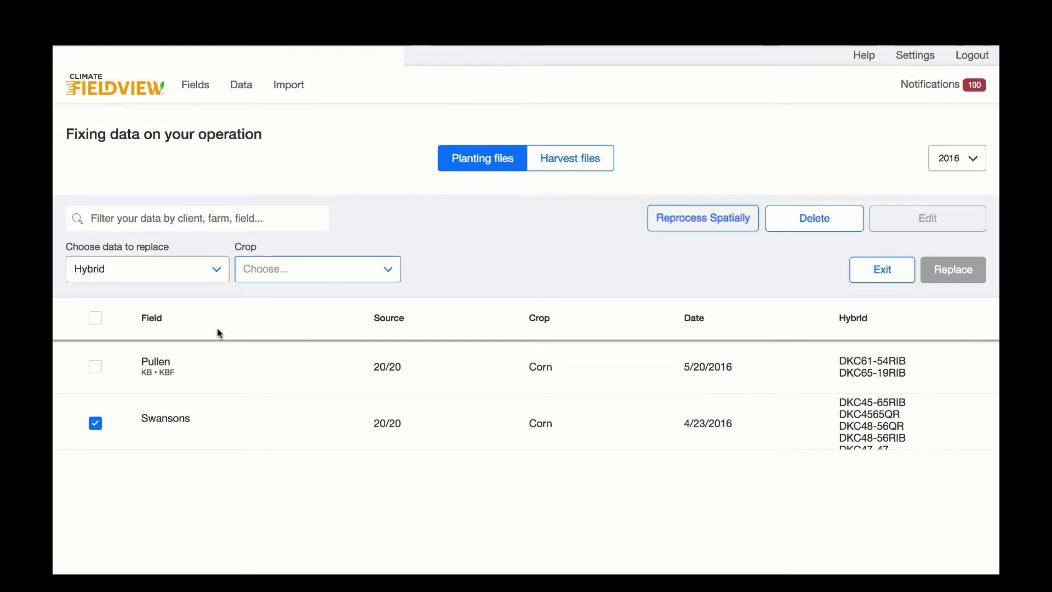
left_click(395, 273)
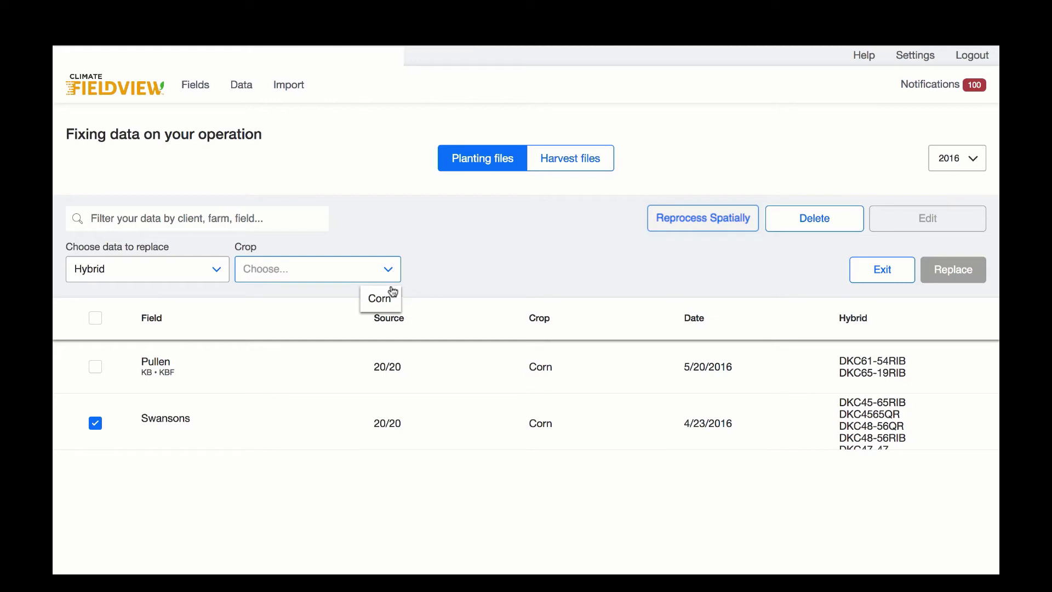
left_click(387, 305)
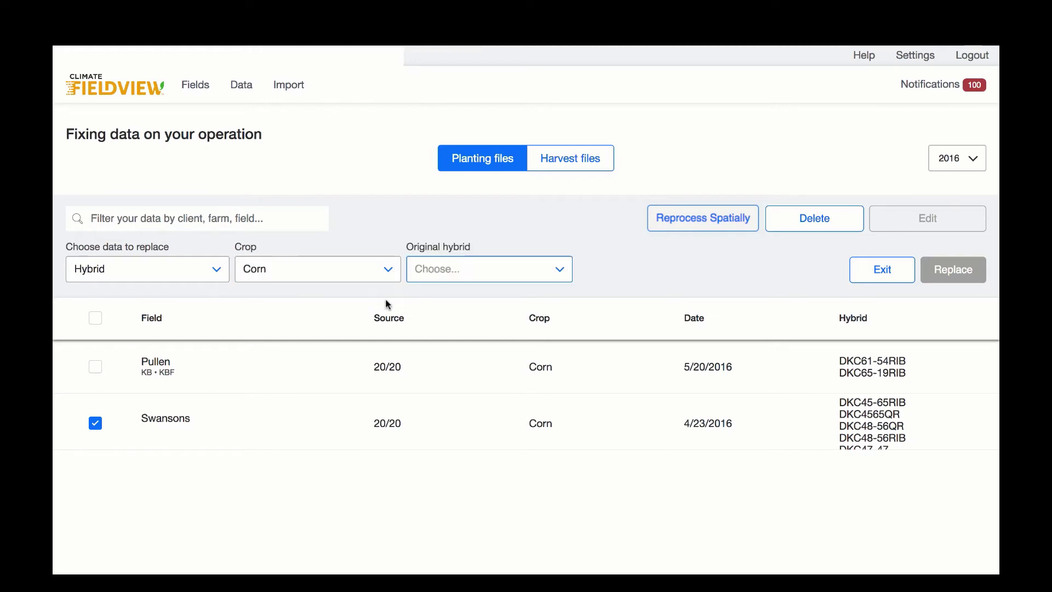
left_click(455, 272)
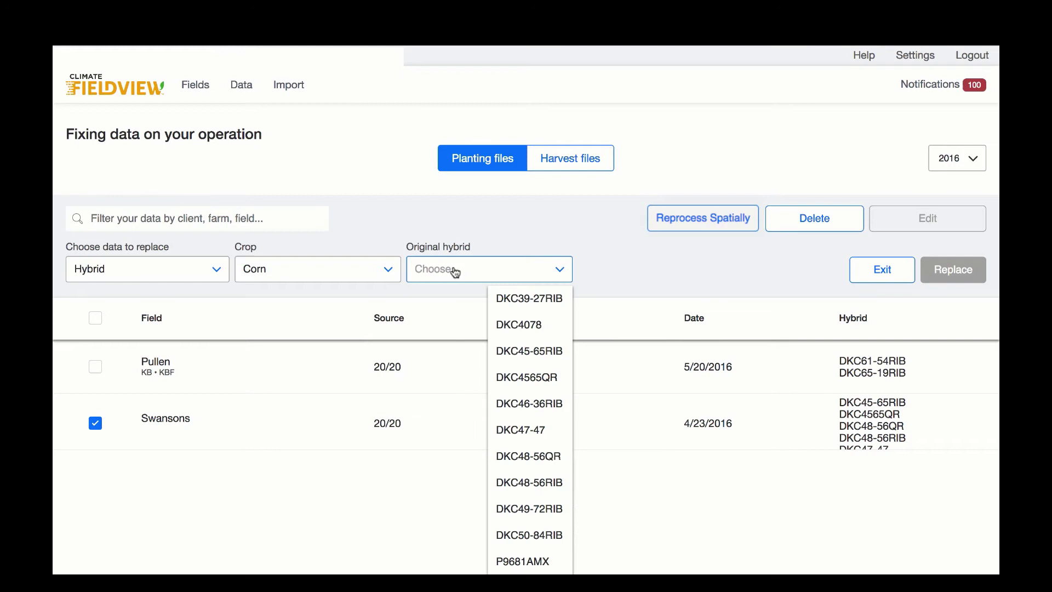
left_click(555, 355)
left_click(728, 269)
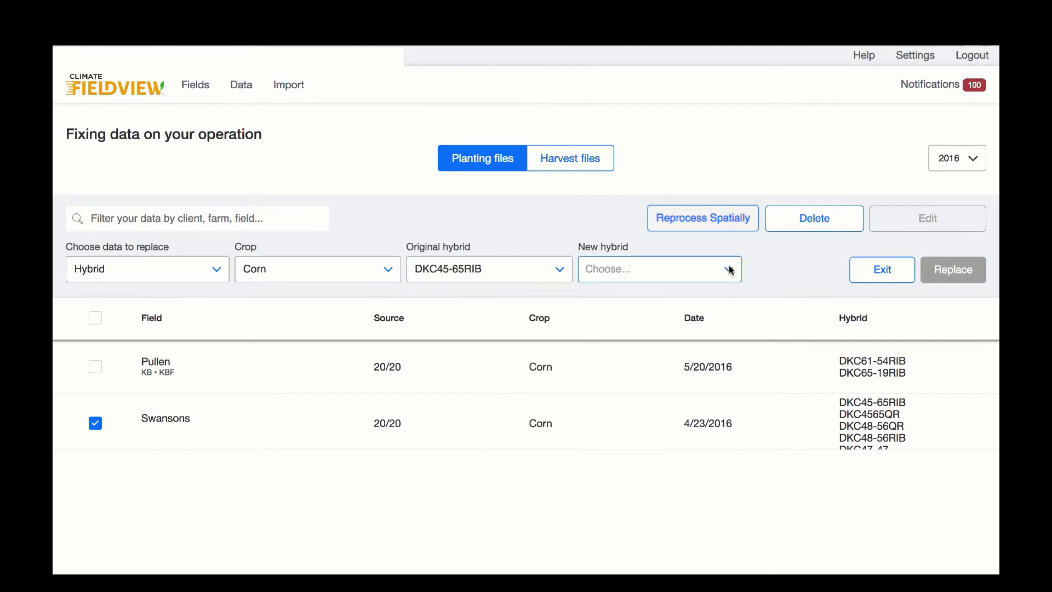
type("DKC")
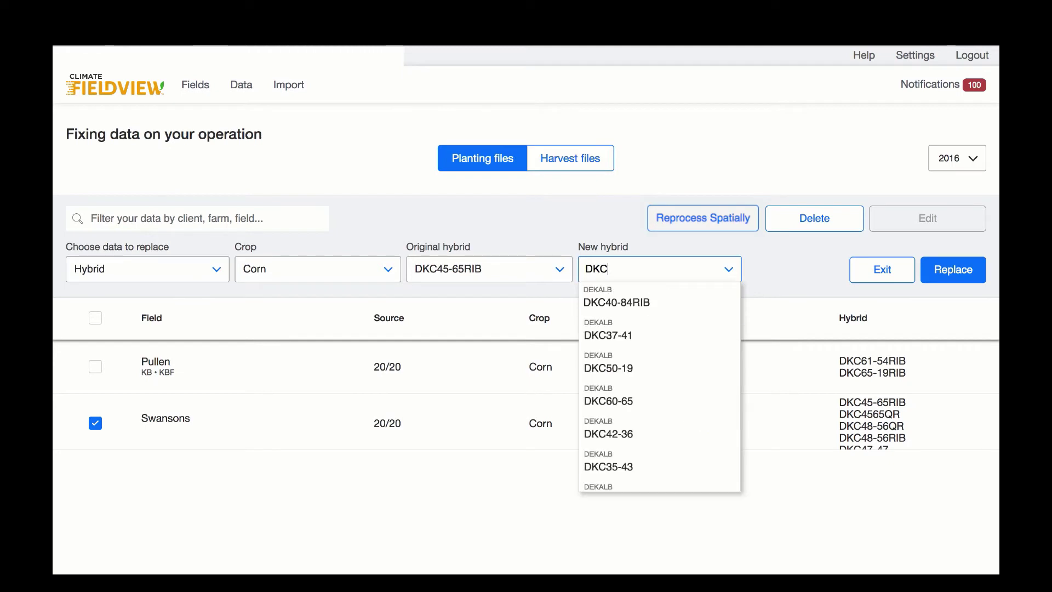
left_click(669, 302)
left_click(952, 271)
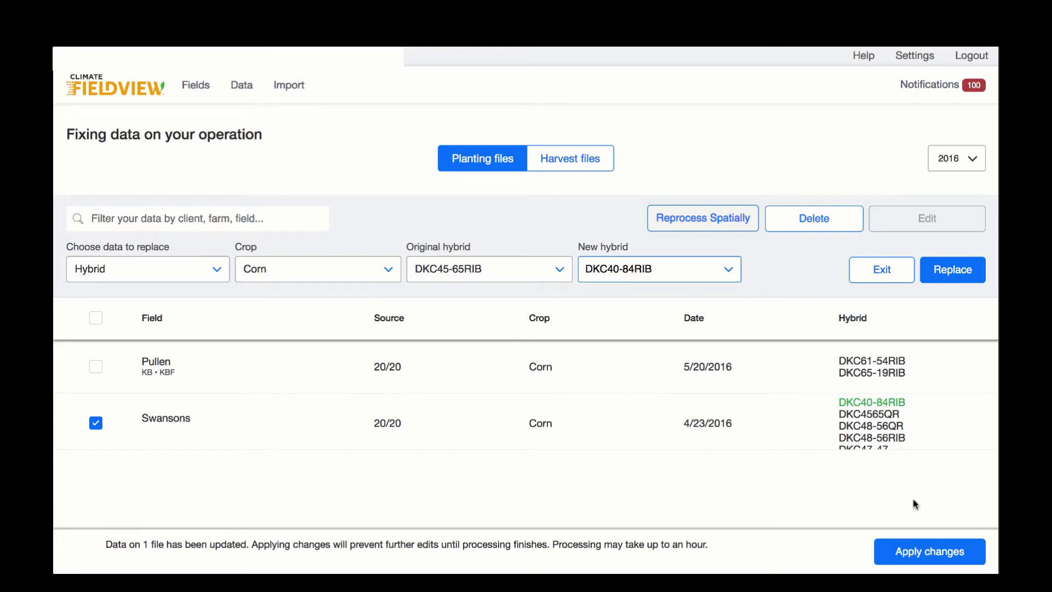
left_click(916, 555)
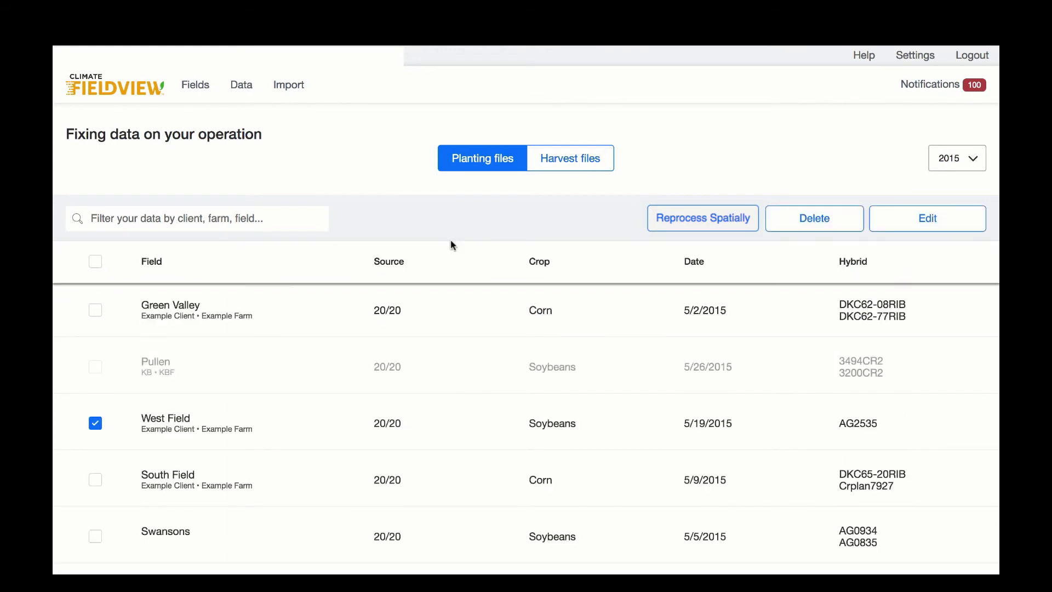
Step: Delete West Field's 20/20 file from the 2015 harvest files
left_click(578, 158)
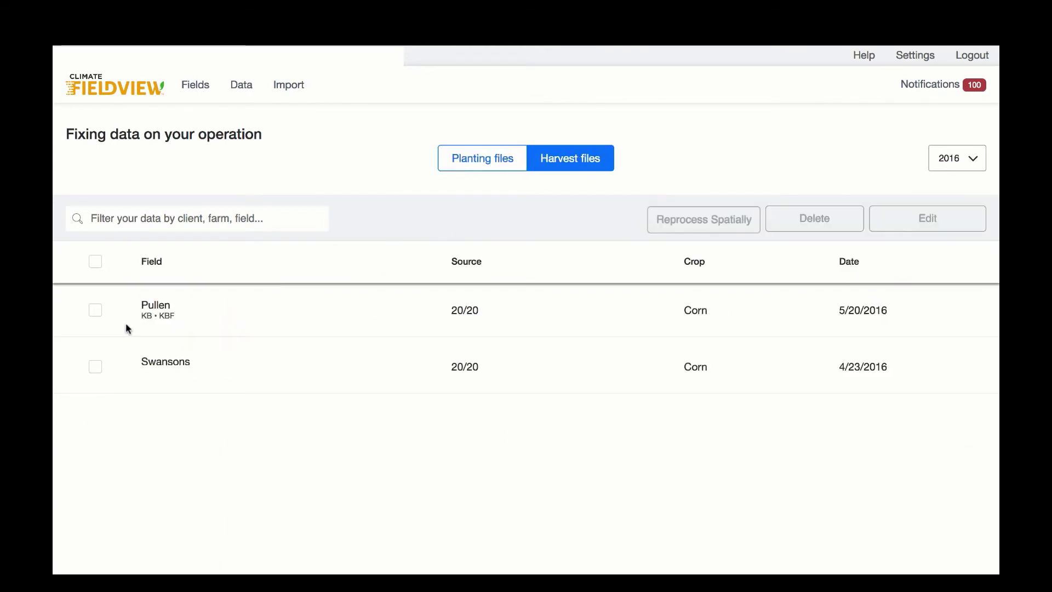
left_click(973, 161)
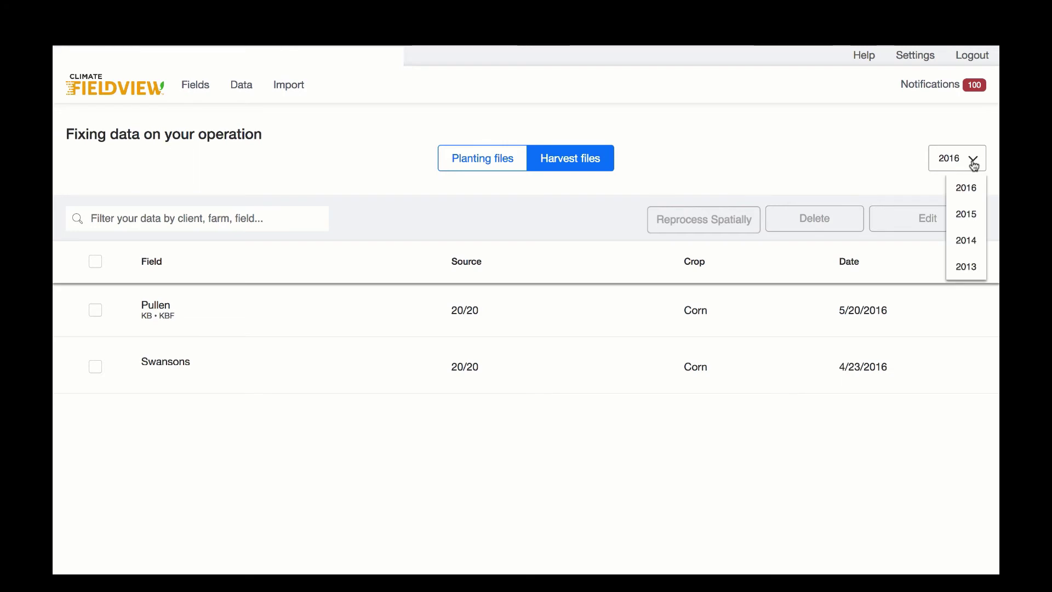
left_click(973, 215)
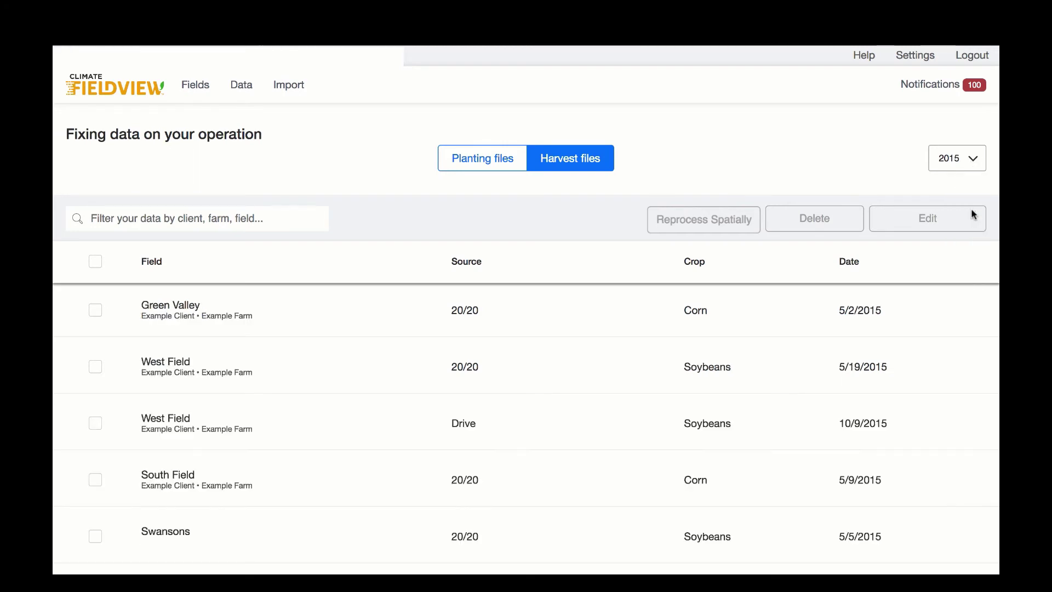
left_click(95, 367)
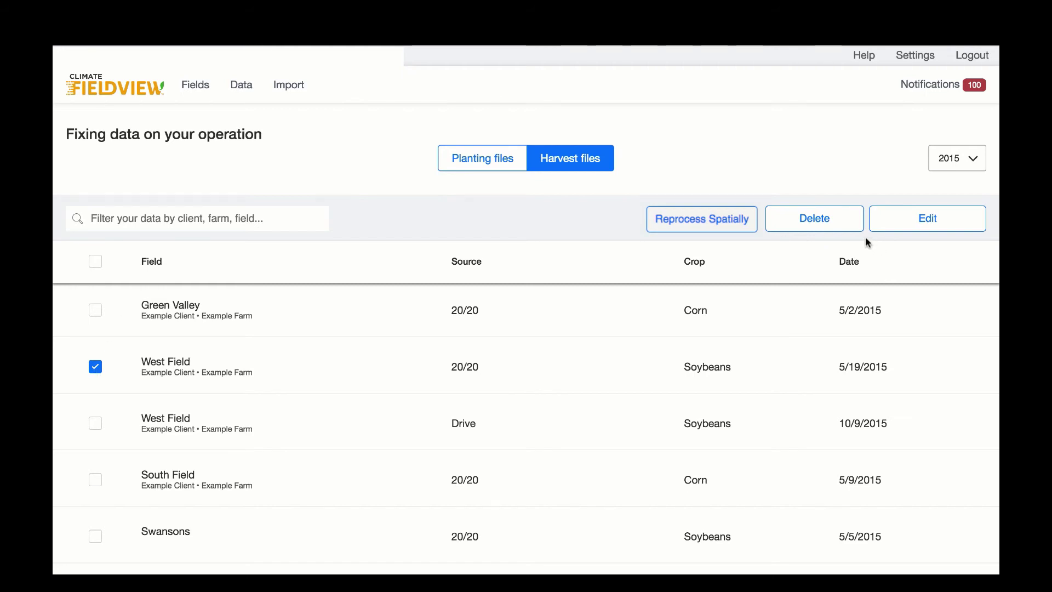
left_click(814, 219)
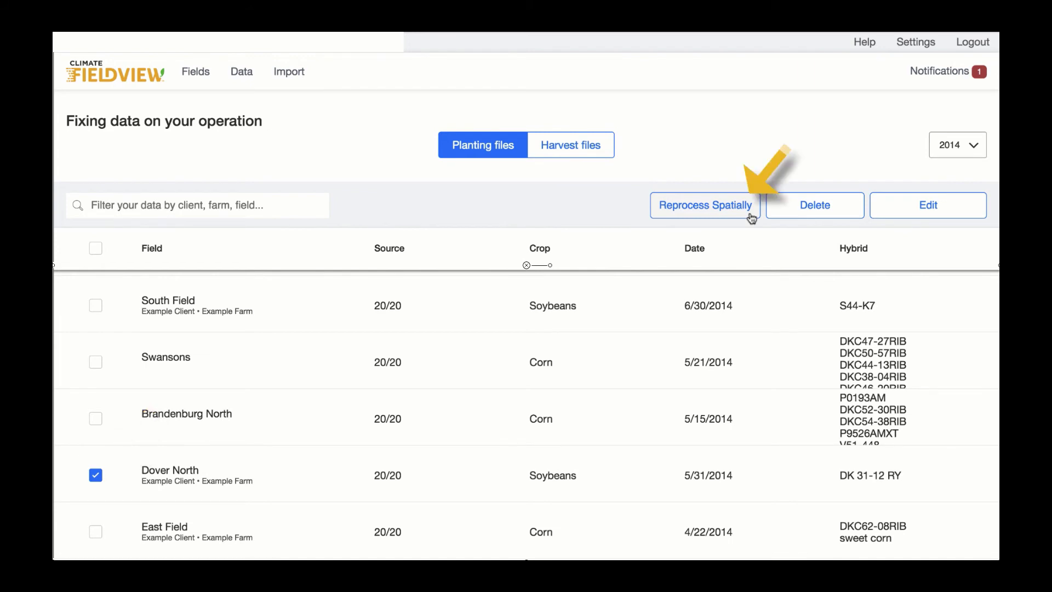
Step: Reprocess Dover North's 2014 soybean planting file spatially
left_click(751, 217)
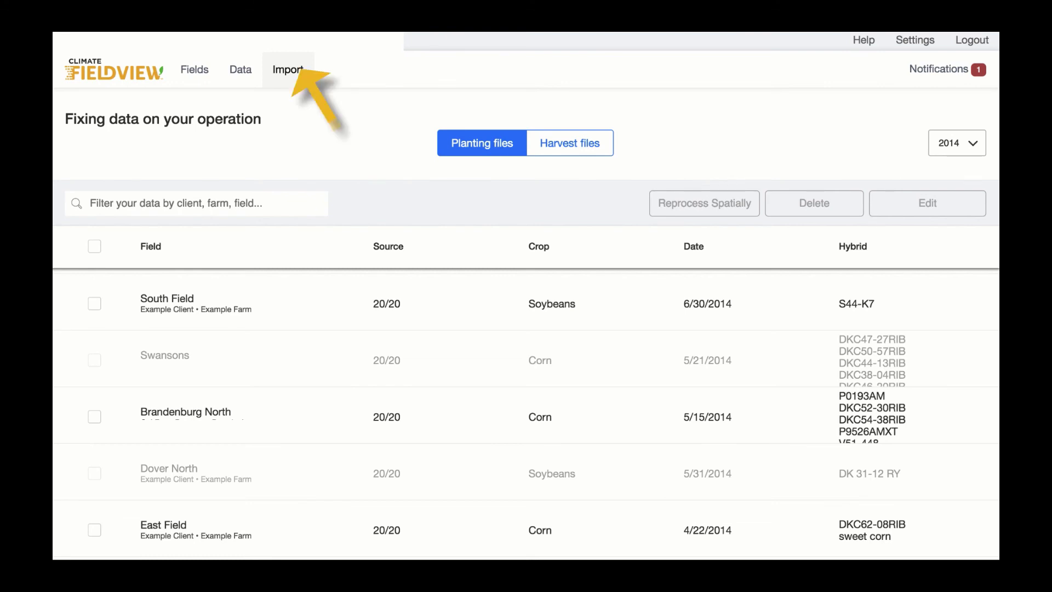
Step: Open Import to view the Data Inbox planting files
left_click(301, 74)
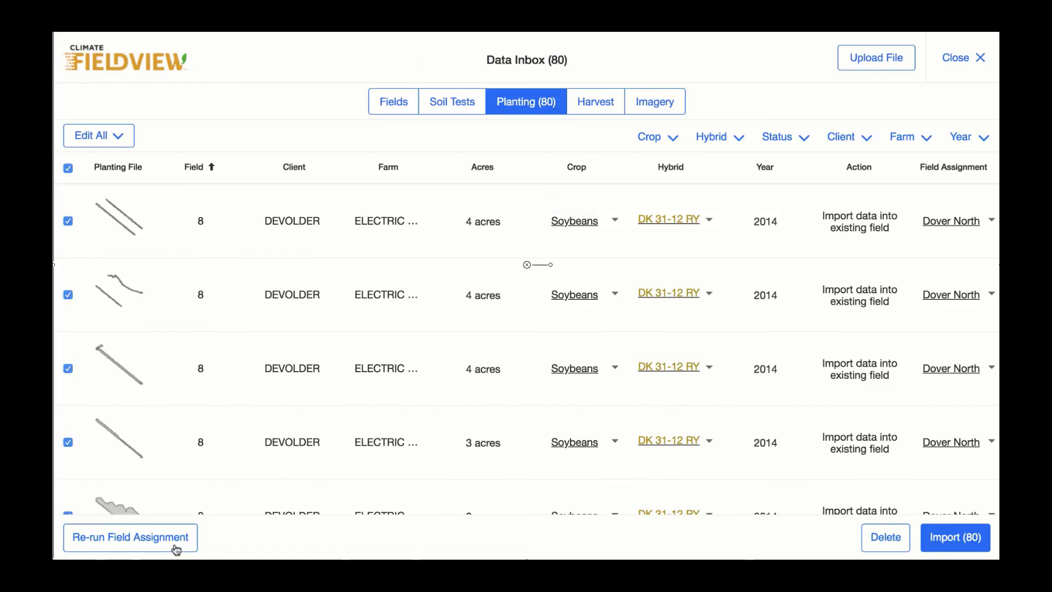